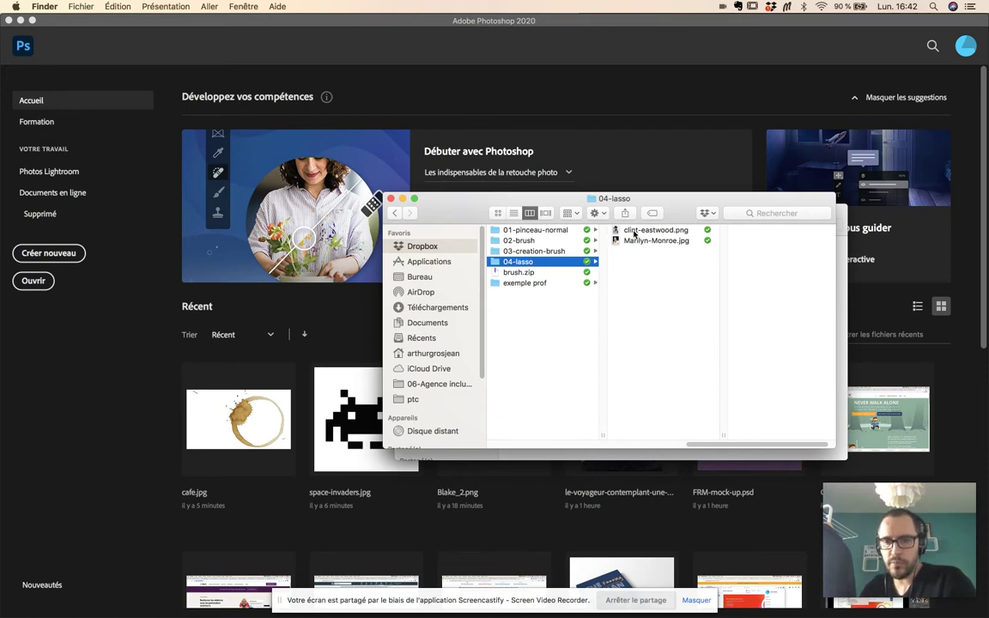
Open clint-eastwood.png from the 04-lasso folder in Photoshop and add a new layer named "peinture" above the background.
left_click_drag(634, 234, 237, 331)
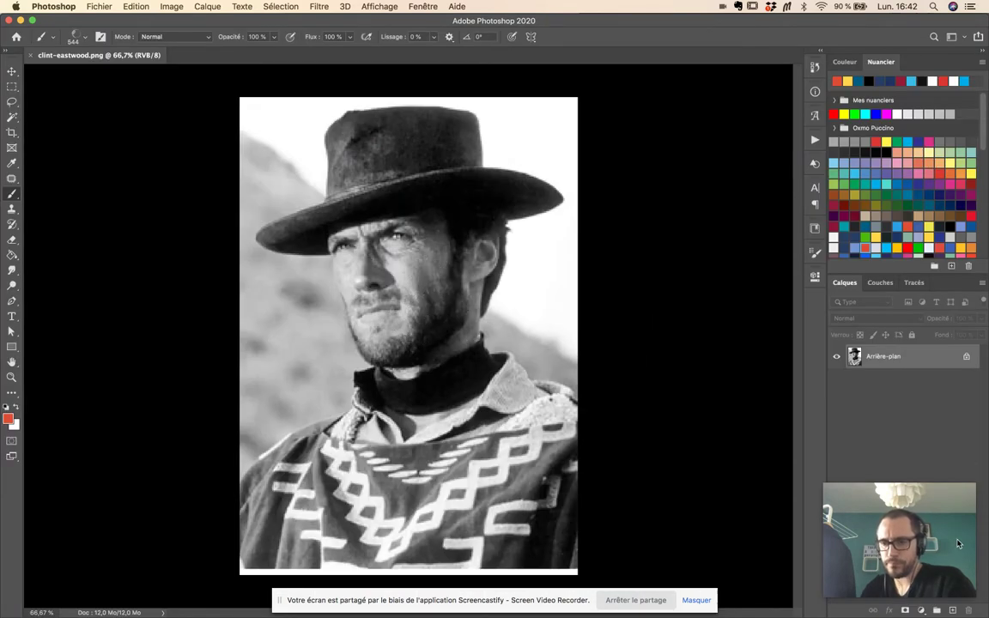
left_click(954, 610)
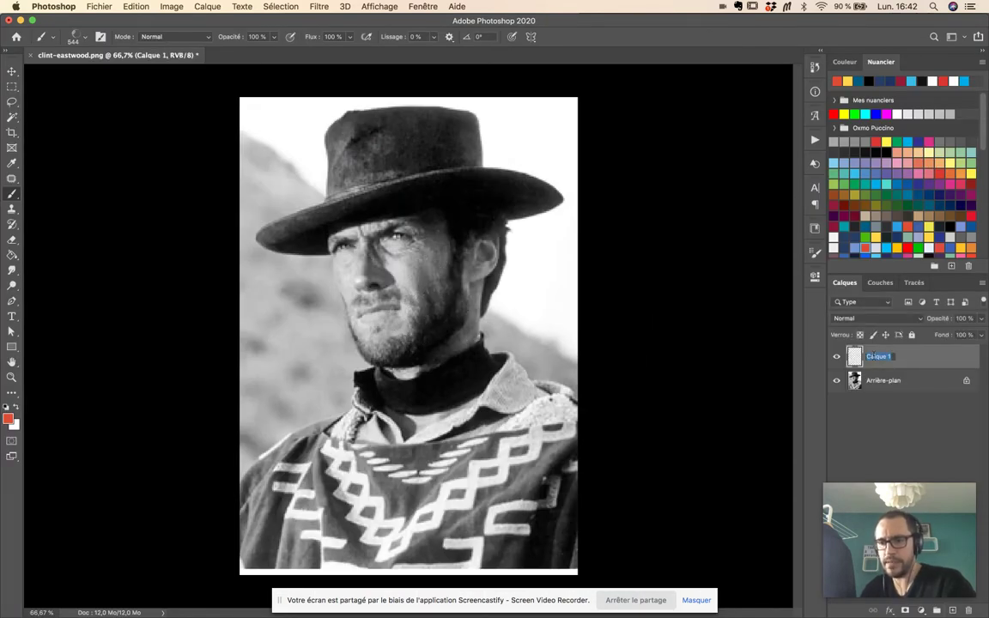
key("Return")
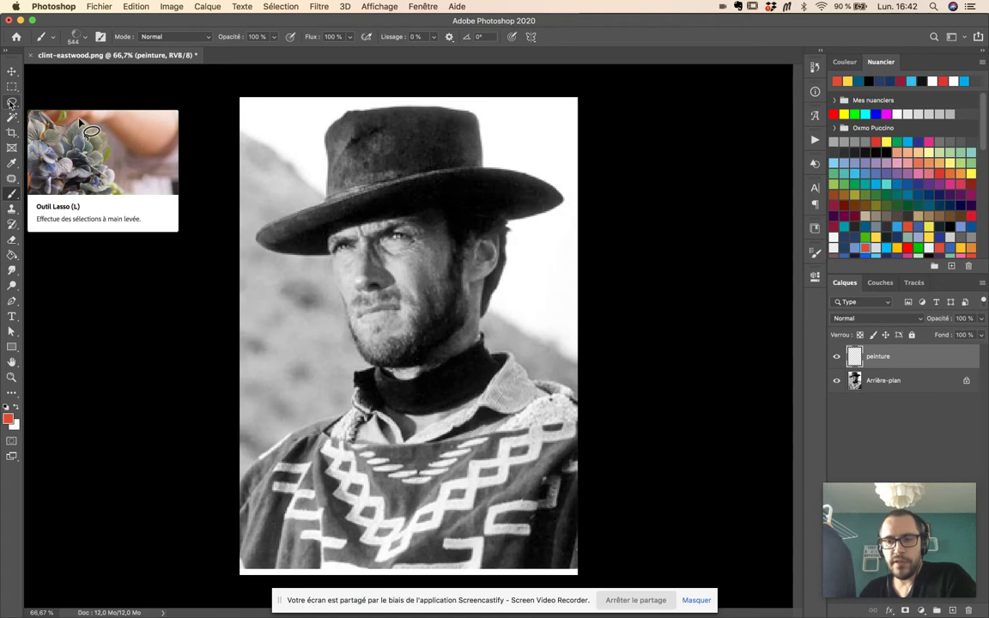
Reset the colours to default black and white and choose the "Arrondi net" brush at 399 px.
left_click(12, 103)
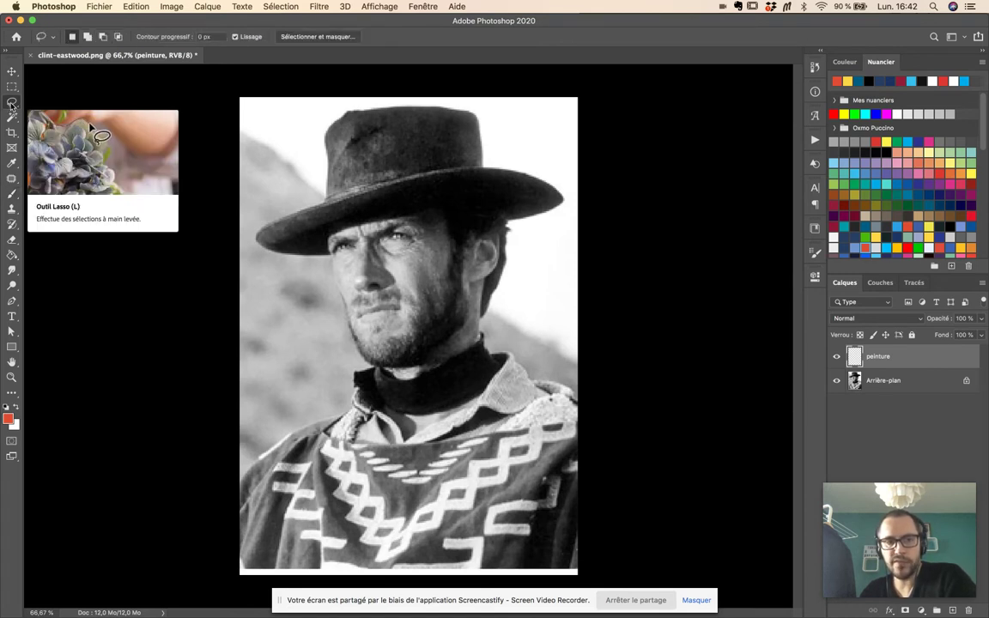
left_click(6, 407)
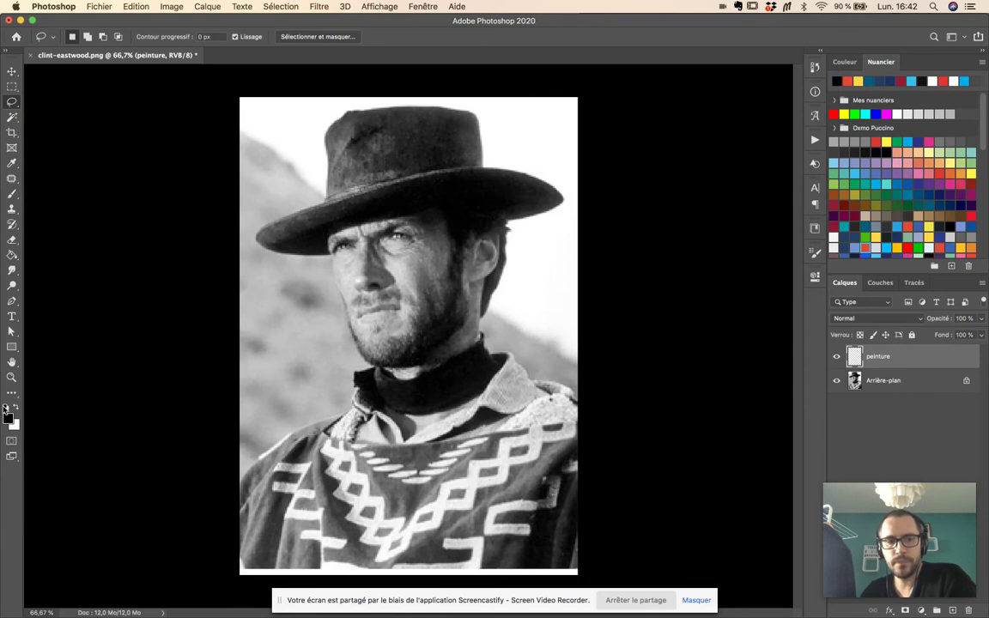
left_click(11, 194)
right_click(367, 251)
scroll(440, 412, "up", 10)
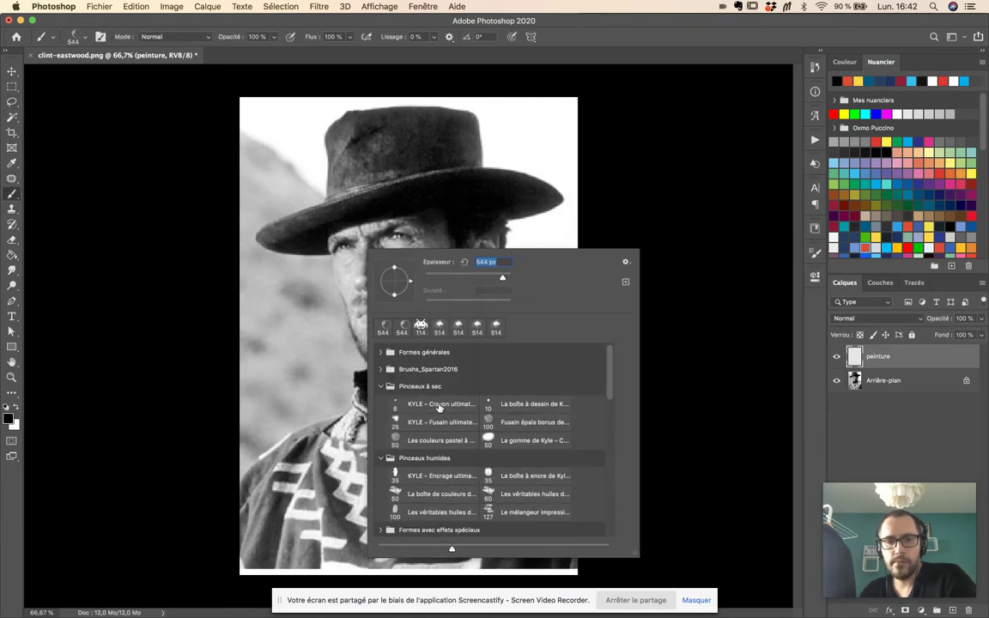
left_click(383, 353)
left_click(508, 371)
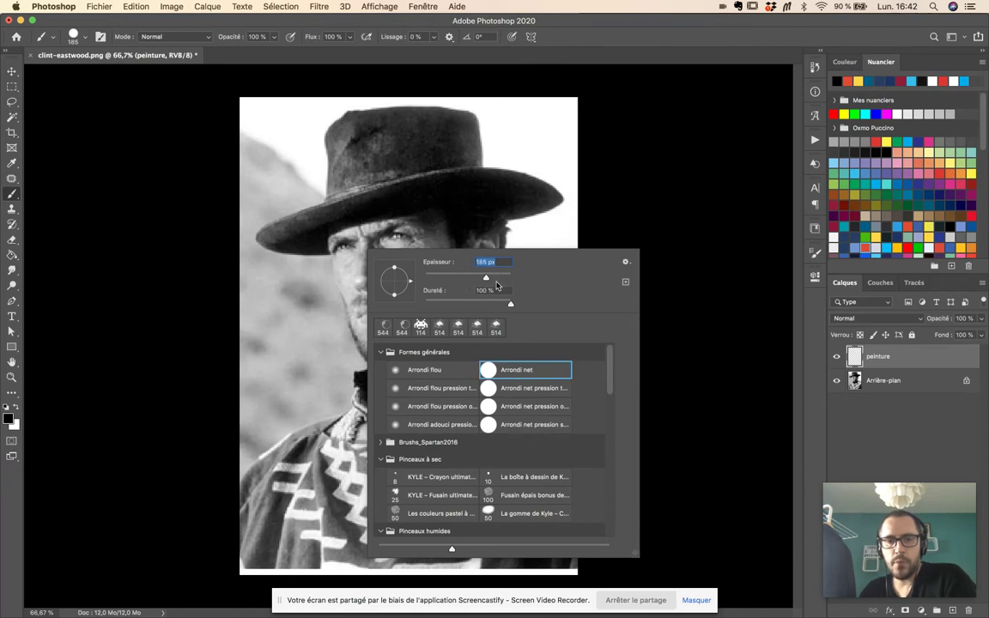
left_click(697, 212)
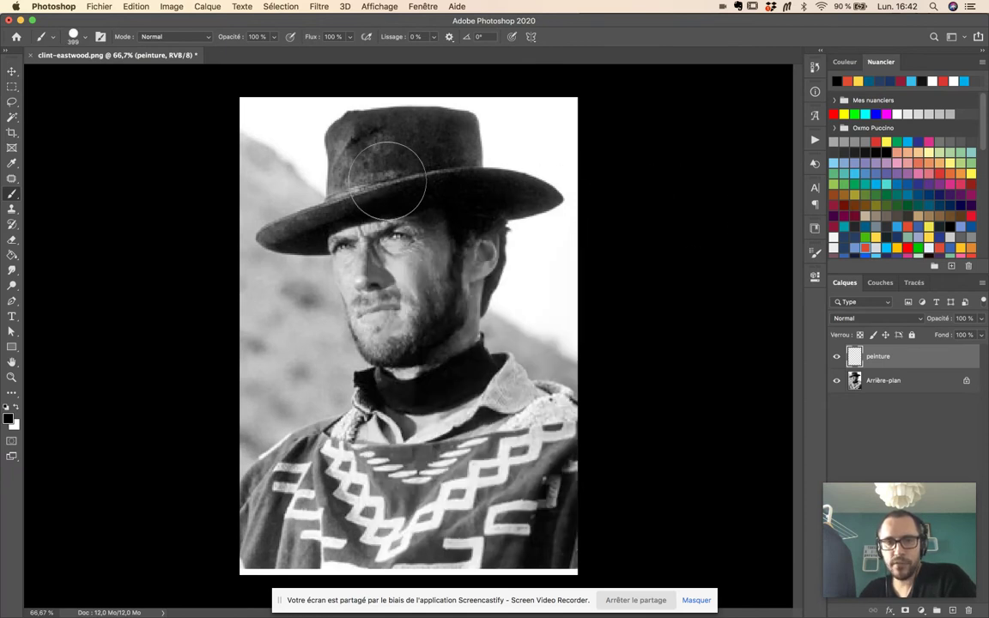
mouse_move(372, 169)
left_mouse_down()
mouse_move(360, 159)
mouse_move(365, 138)
mouse_move(448, 142)
left_mouse_up()
right_click(478, 192)
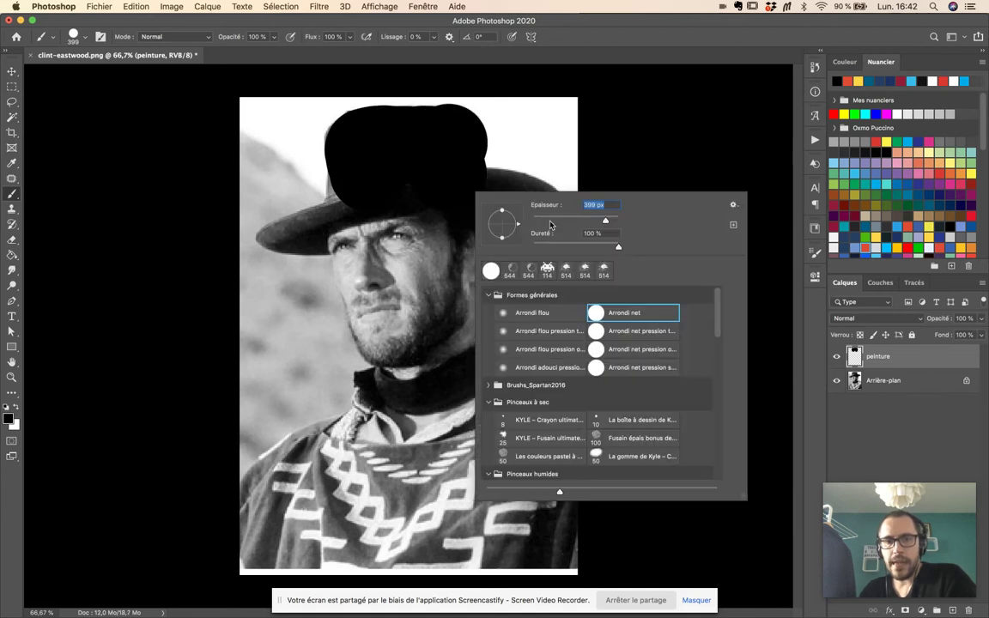
key("Return")
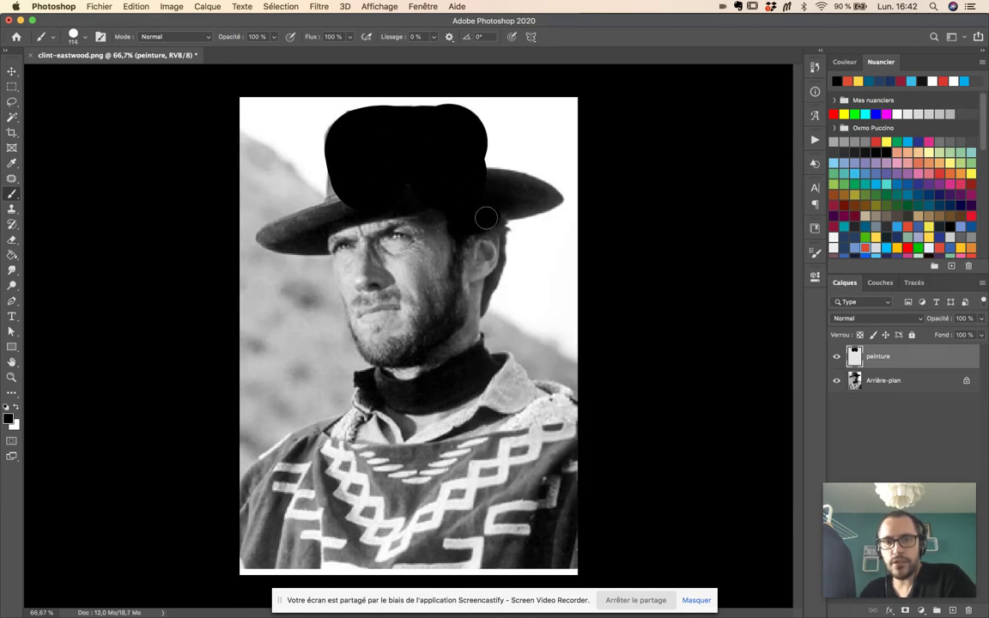
mouse_move(498, 211)
left_mouse_down()
mouse_move(541, 192)
mouse_move(455, 168)
mouse_move(495, 179)
mouse_move(357, 198)
mouse_move(331, 190)
mouse_move(306, 214)
mouse_move(245, 210)
mouse_move(329, 221)
mouse_move(455, 154)
left_mouse_up()
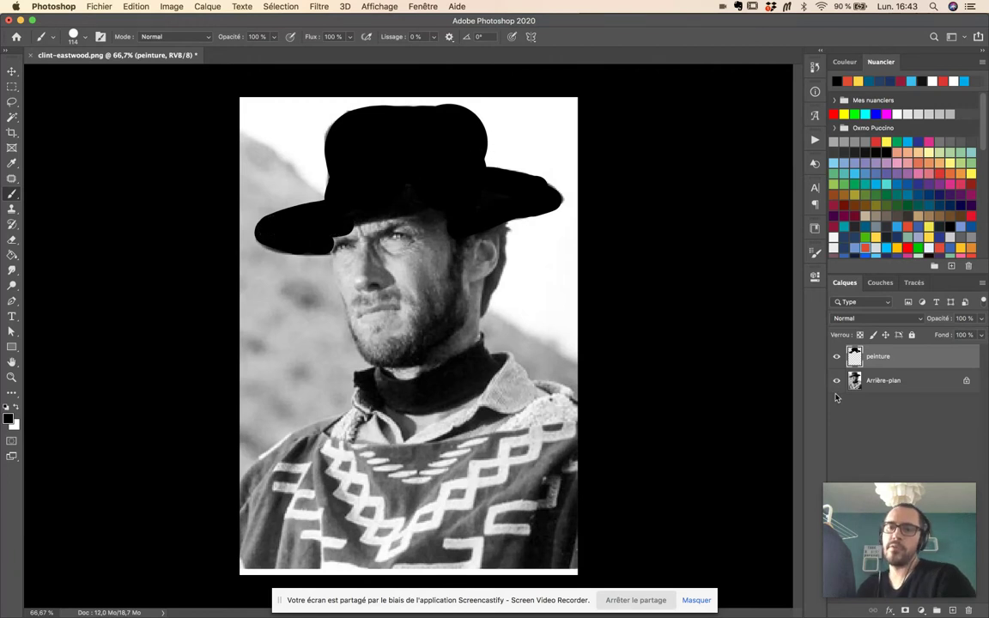
key("super+z")
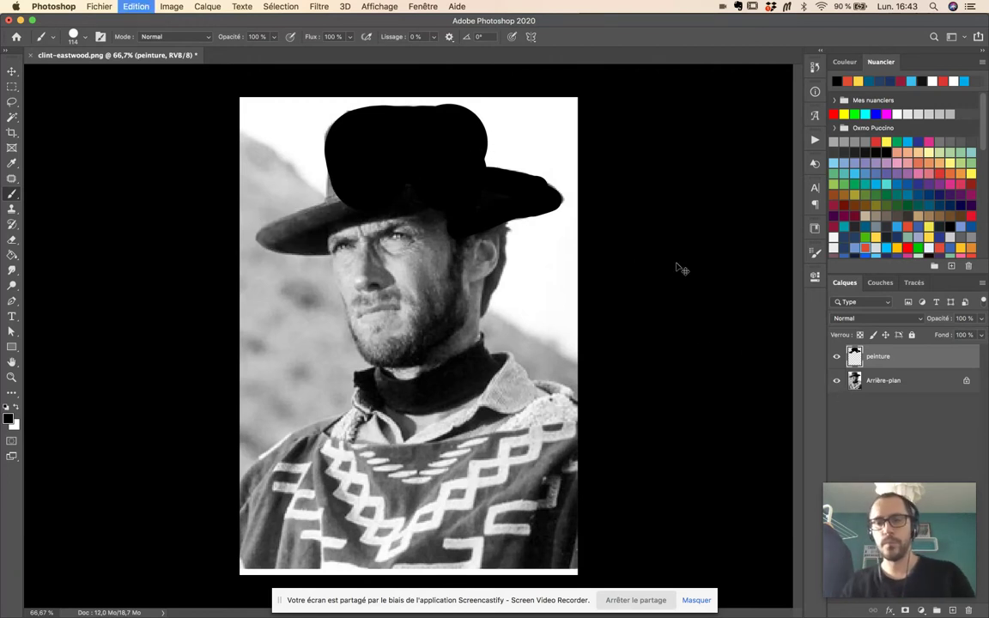
key("super+z")
key("super+z")
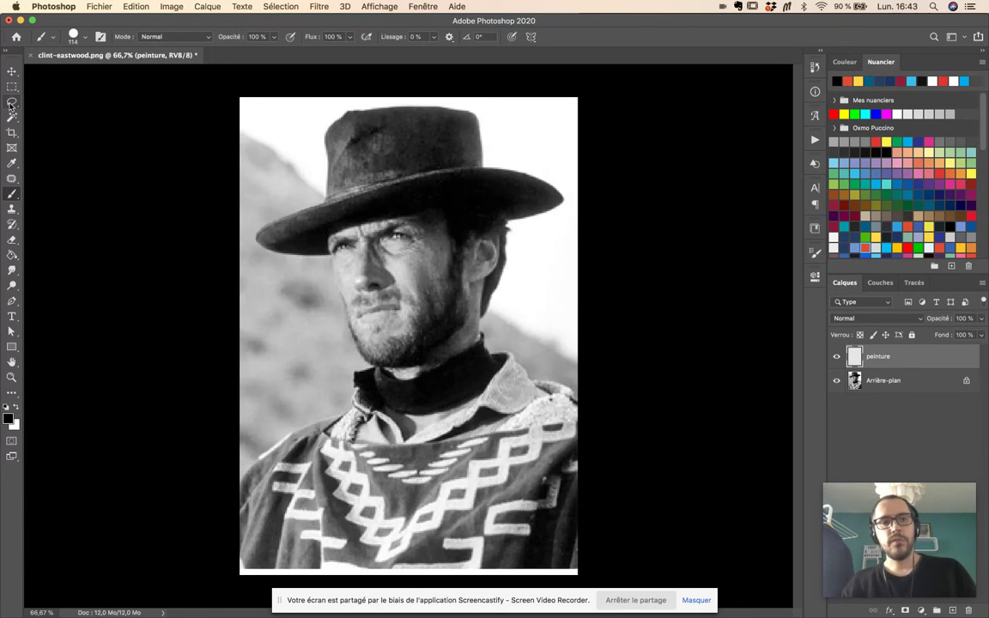
Select the hat together with the dark beard and jaw shadow using a freehand Lasso outline.
left_click(12, 102)
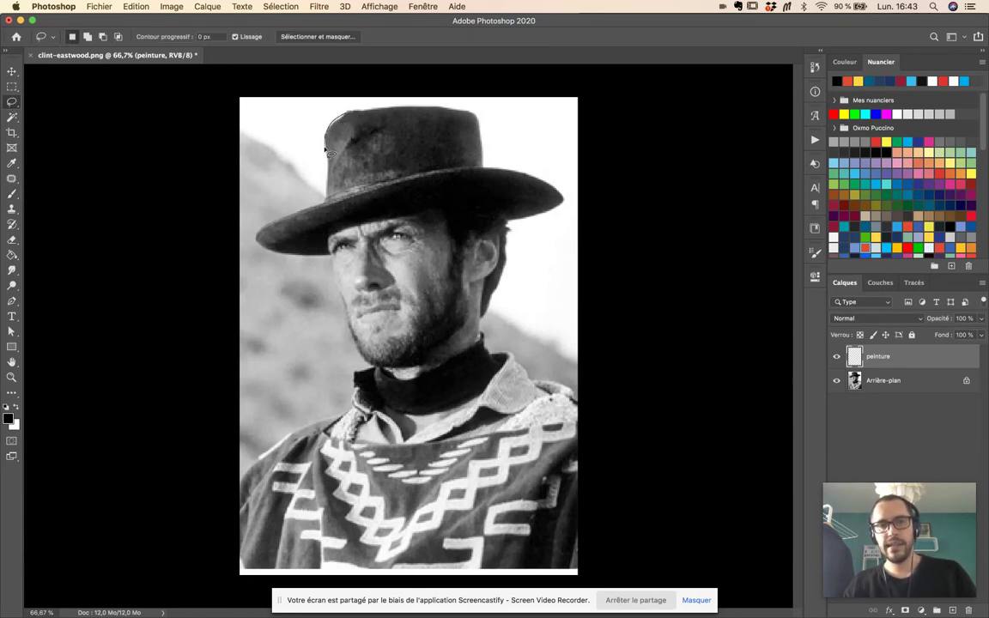
left_click_drag(327, 196, 298, 209)
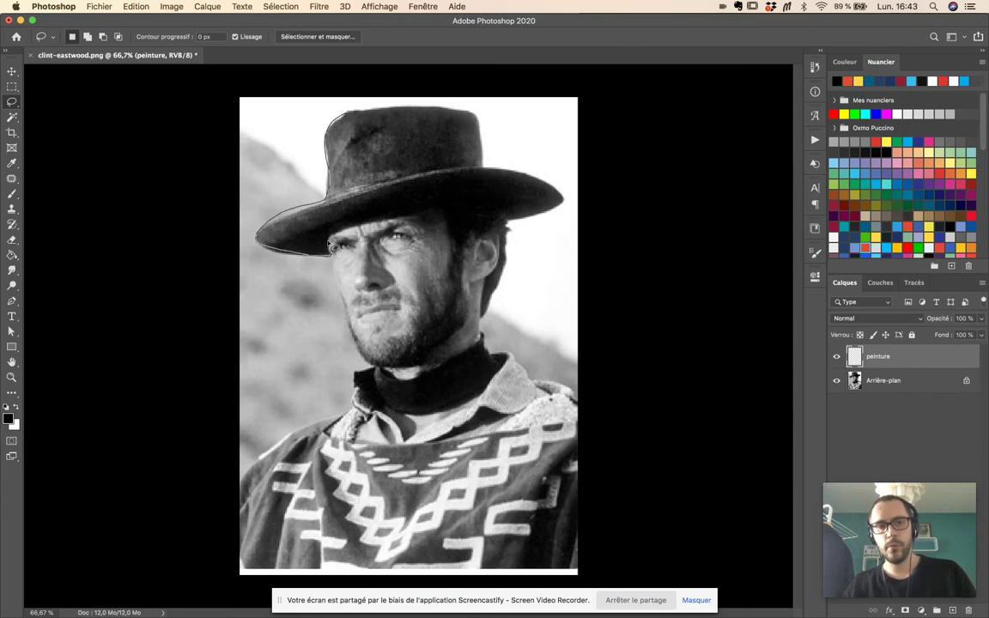
mouse_move(354, 233)
left_mouse_down()
mouse_move(423, 214)
mouse_move(446, 232)
mouse_move(450, 277)
mouse_move(423, 336)
left_mouse_up()
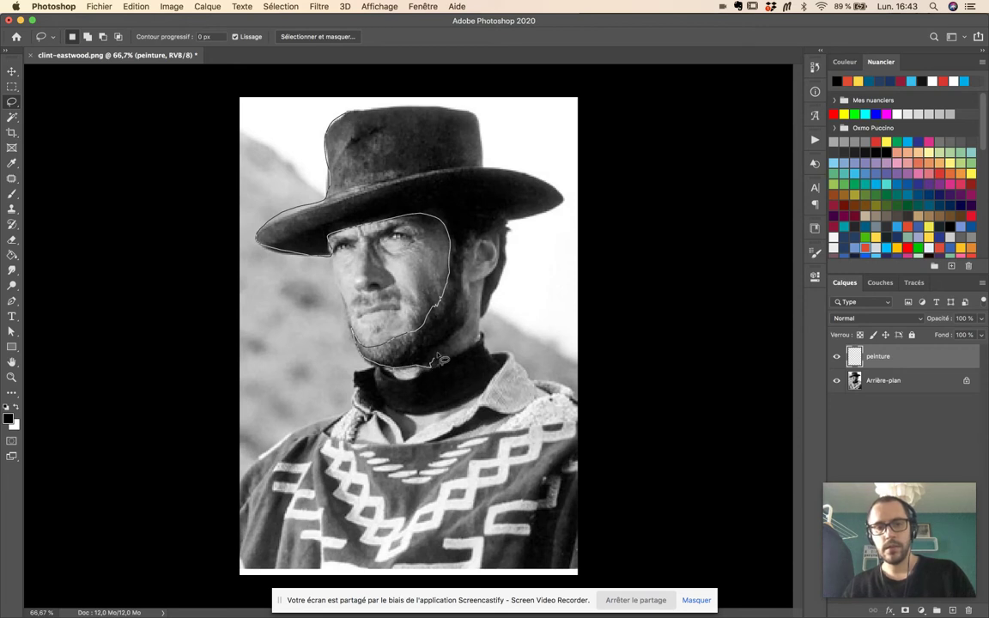
left_click_drag(453, 351, 466, 336)
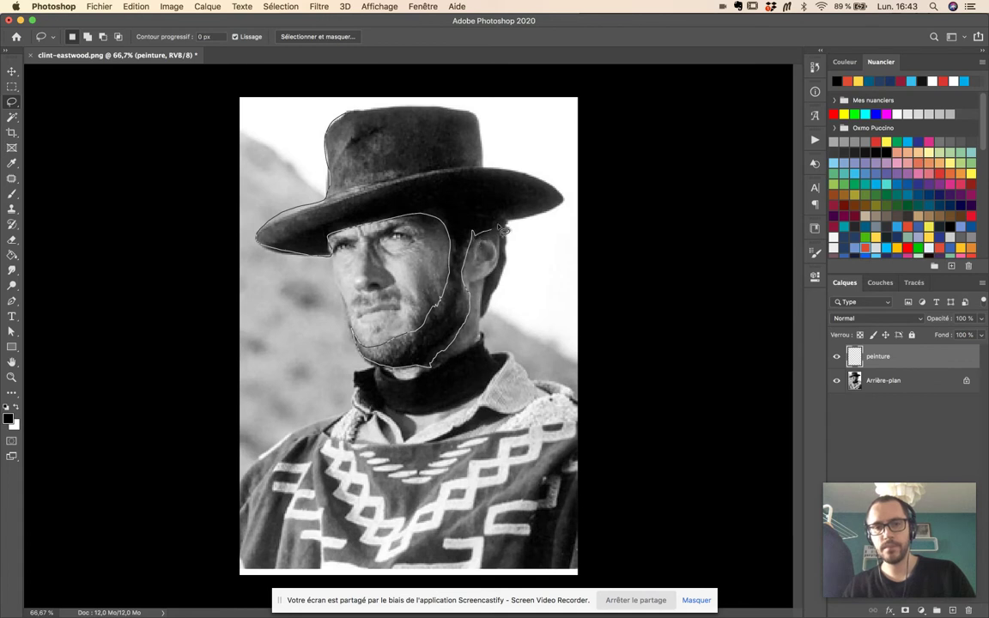
left_click_drag(558, 197, 492, 175)
mouse_move(464, 111)
left_mouse_down()
mouse_move(360, 105)
mouse_move(350, 120)
left_mouse_up()
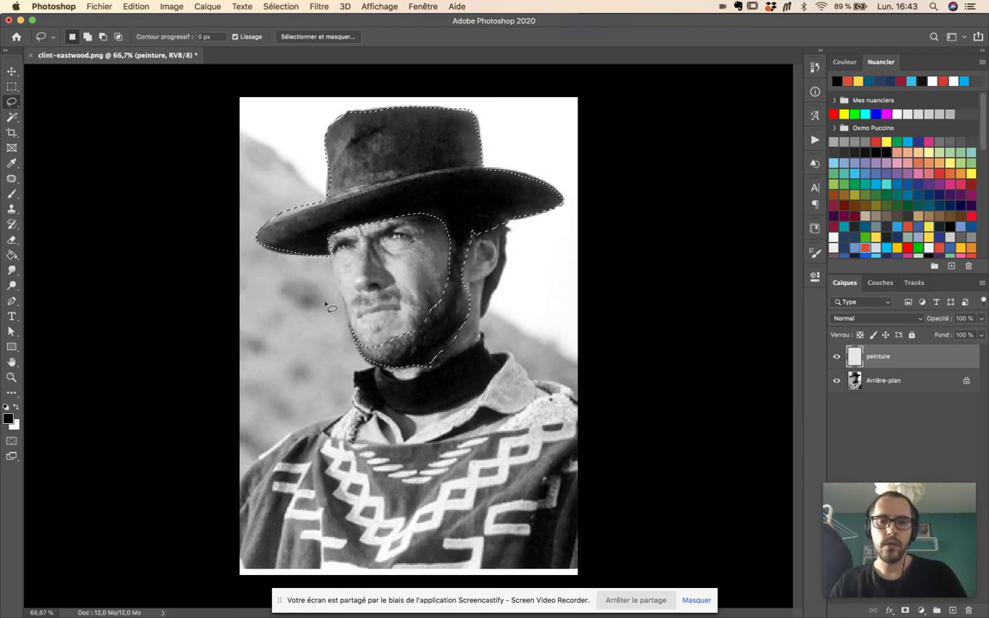
Subtract the excess background above the front hat brim from the selection with the Lasso.
key("super+1")
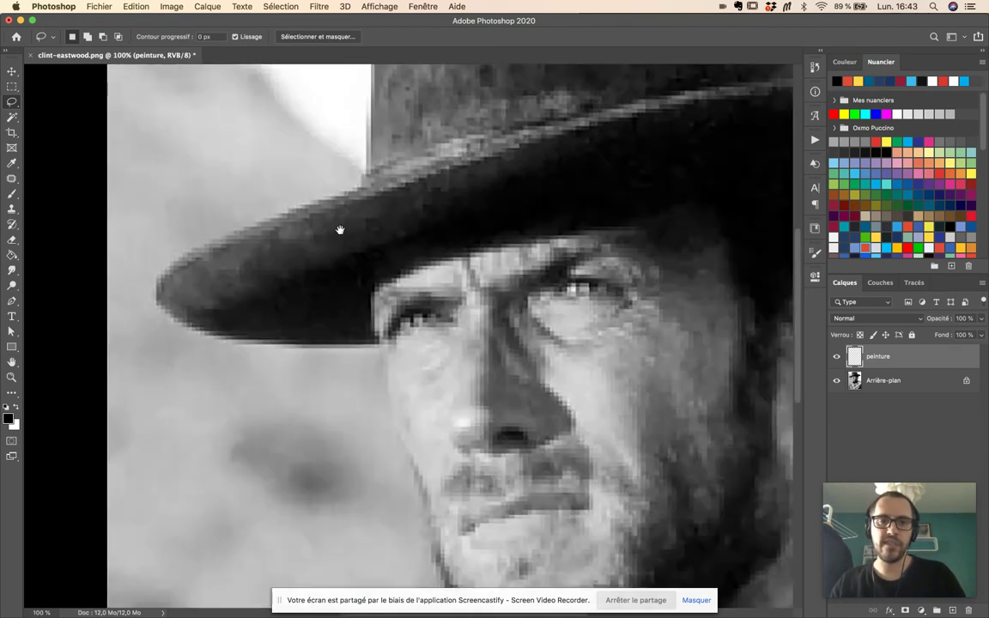
key("super+plus")
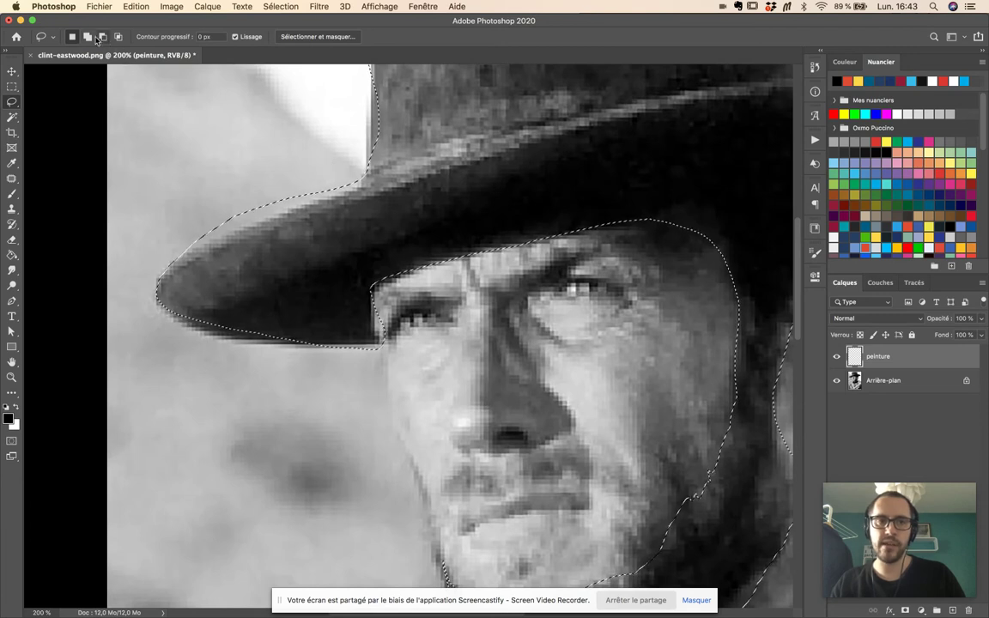
left_click(103, 37)
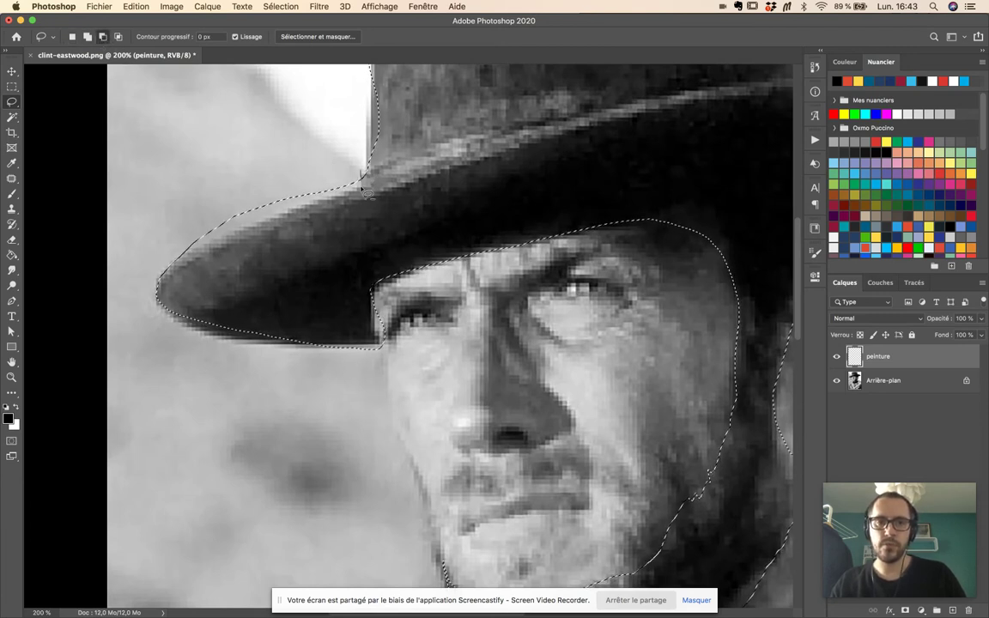
mouse_move(157, 247)
left_mouse_down()
mouse_move(212, 183)
mouse_move(359, 174)
left_mouse_up()
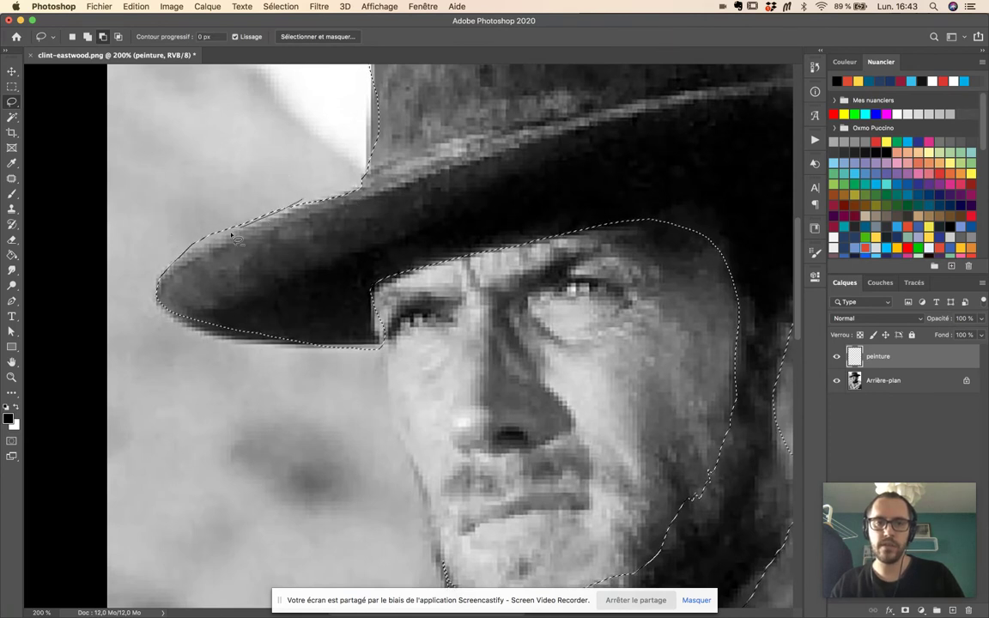
left_click_drag(303, 198, 249, 199)
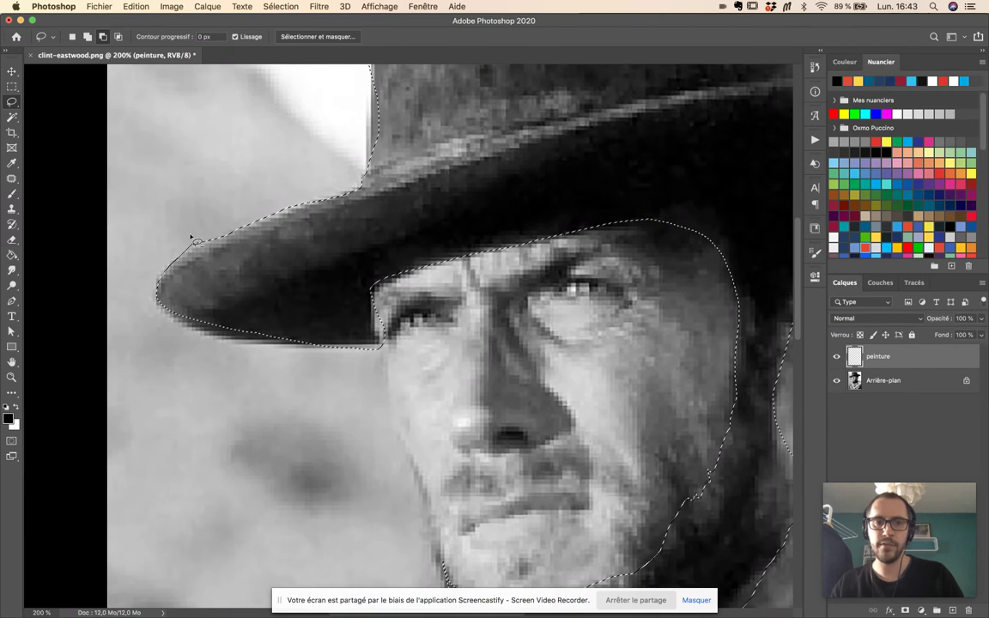
Add the missed lower edge of the front hat brim to the selection with the Lasso.
left_click(87, 37)
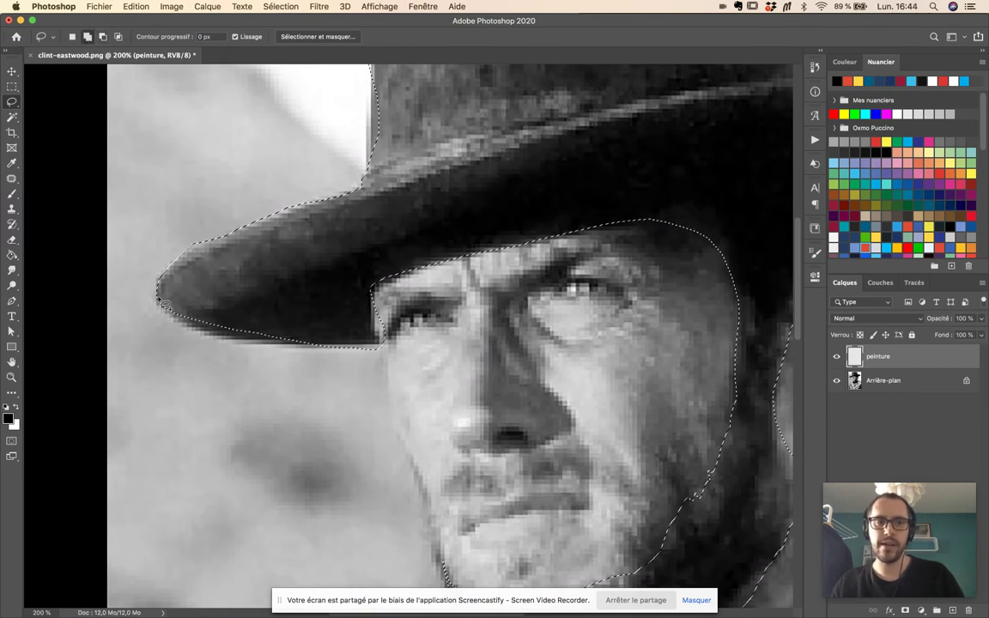
mouse_move(279, 356)
left_mouse_down()
mouse_move(318, 300)
mouse_move(193, 262)
mouse_move(172, 232)
left_mouse_up()
key("super+minus")
key("super+minus")
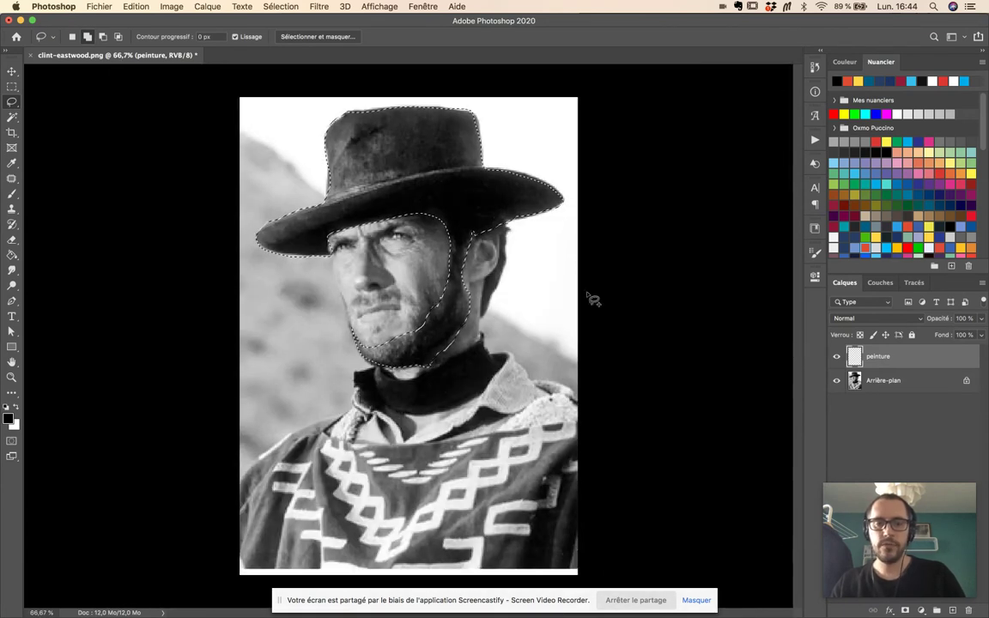
Paint the selected hat and beard area solid black on the "peinture" layer with the 114 px brush.
key("b")
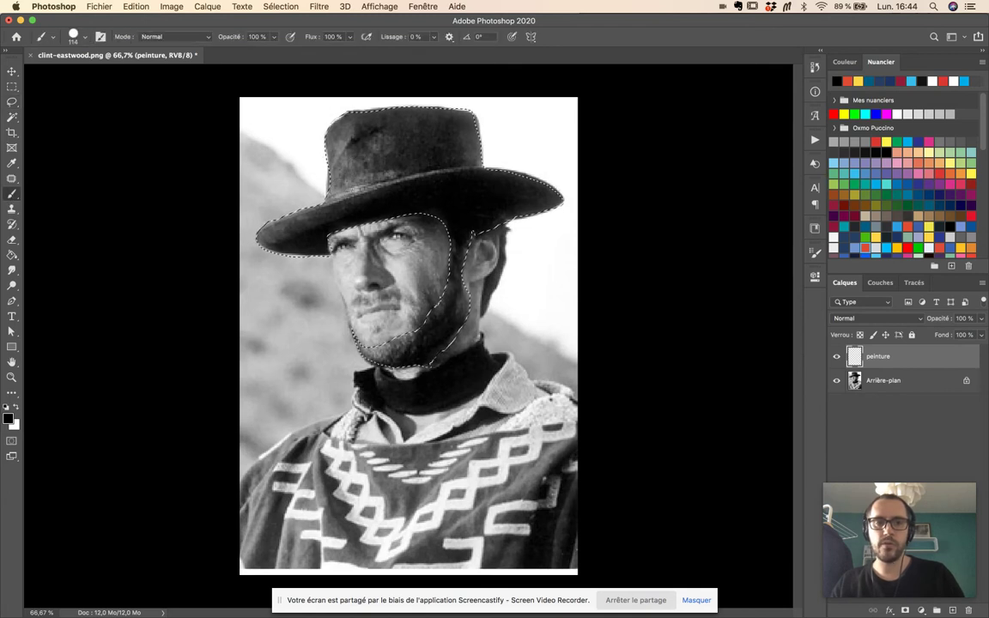
mouse_move(331, 197)
left_mouse_down()
mouse_move(267, 236)
mouse_move(337, 191)
left_mouse_up()
mouse_move(497, 160)
left_mouse_down()
mouse_move(234, 267)
mouse_move(361, 209)
mouse_move(451, 200)
mouse_move(350, 253)
mouse_move(476, 217)
mouse_move(553, 211)
mouse_move(453, 200)
mouse_move(497, 183)
mouse_move(466, 176)
mouse_move(375, 189)
mouse_move(468, 159)
mouse_move(456, 153)
mouse_move(490, 126)
mouse_move(467, 129)
mouse_move(471, 112)
mouse_move(412, 114)
mouse_move(305, 152)
mouse_move(292, 160)
mouse_move(368, 143)
mouse_move(207, 216)
mouse_move(400, 162)
mouse_move(322, 204)
mouse_move(444, 215)
mouse_move(460, 311)
mouse_move(437, 344)
mouse_move(446, 301)
mouse_move(411, 353)
mouse_move(430, 335)
mouse_move(382, 324)
left_mouse_up()
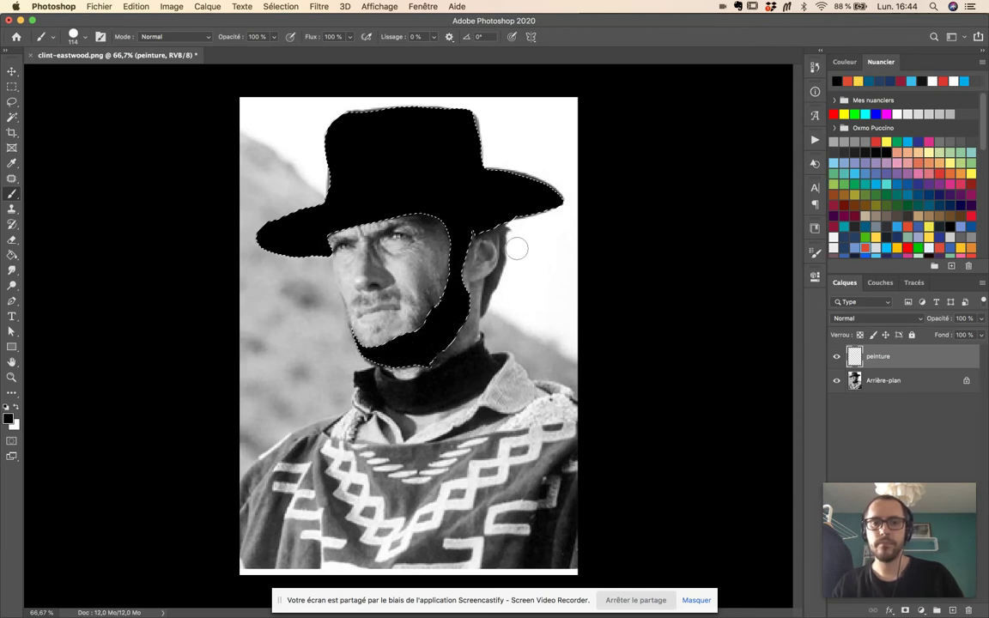
Hide the "Arrière-plan" layer to check the black shape, show it again, and deselect the area.
left_click(836, 380)
key("ctrl+d")
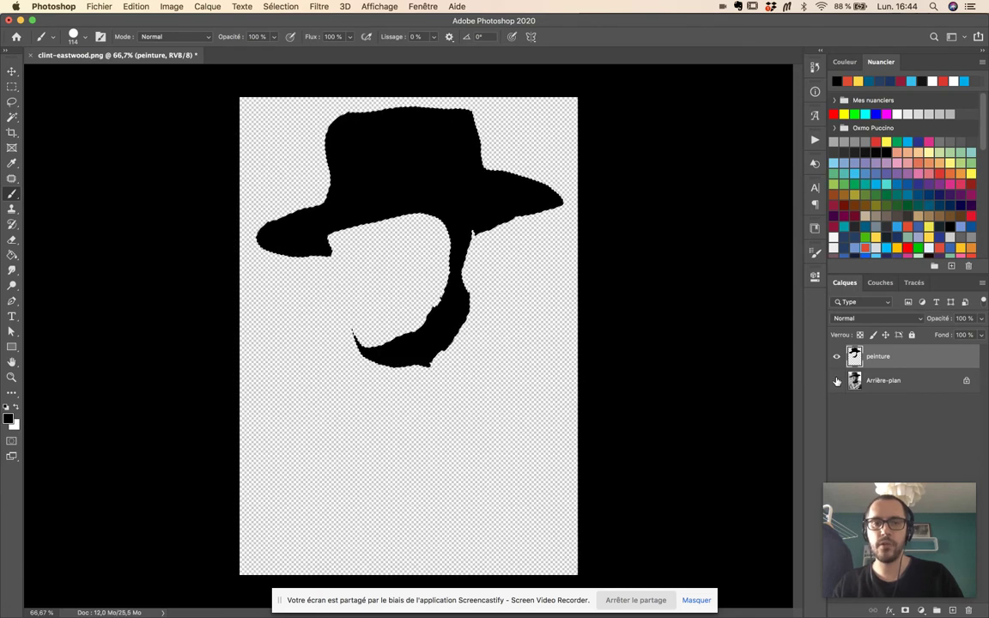
left_click(836, 381)
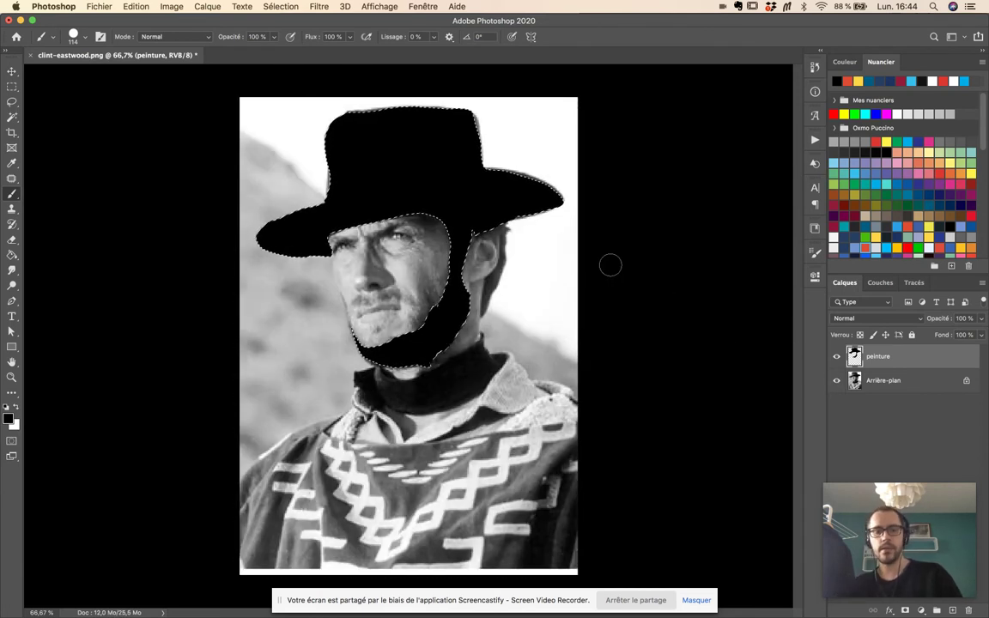
left_click(281, 6)
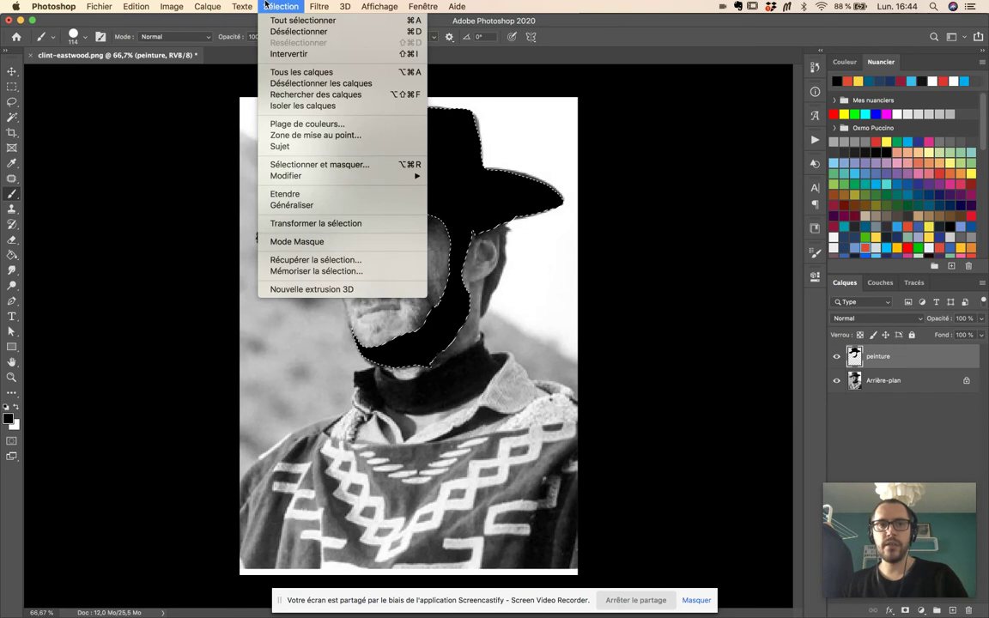
left_click(292, 31)
Select the dark outlines of both eyes, including the eyebrow under the hat brim, with the Lasso.
left_click(12, 102)
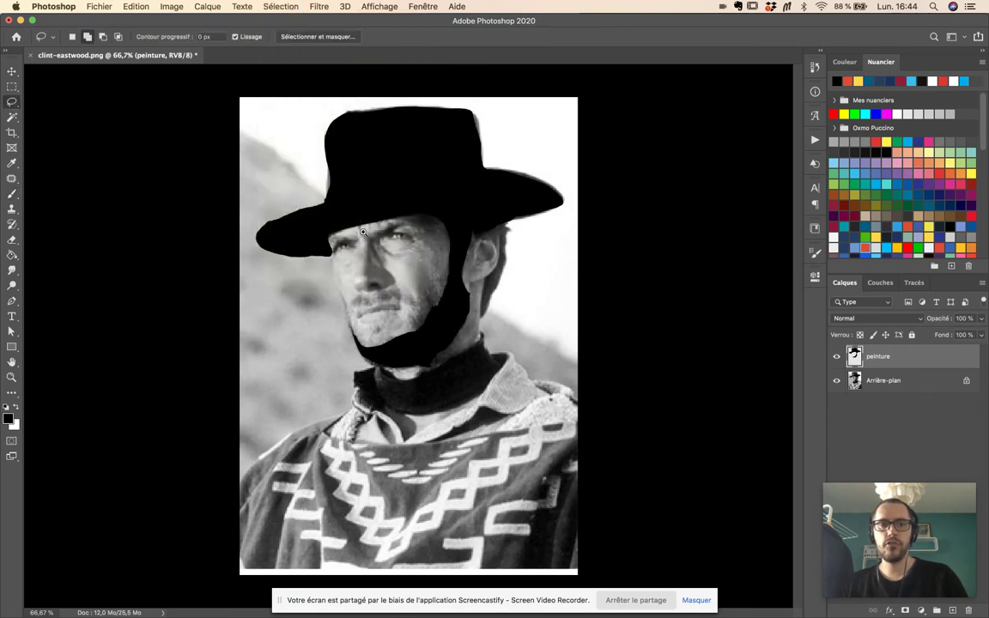
scroll(369, 246, "up", 3)
mouse_move(262, 268)
left_mouse_down()
mouse_move(273, 240)
mouse_move(307, 233)
left_mouse_up()
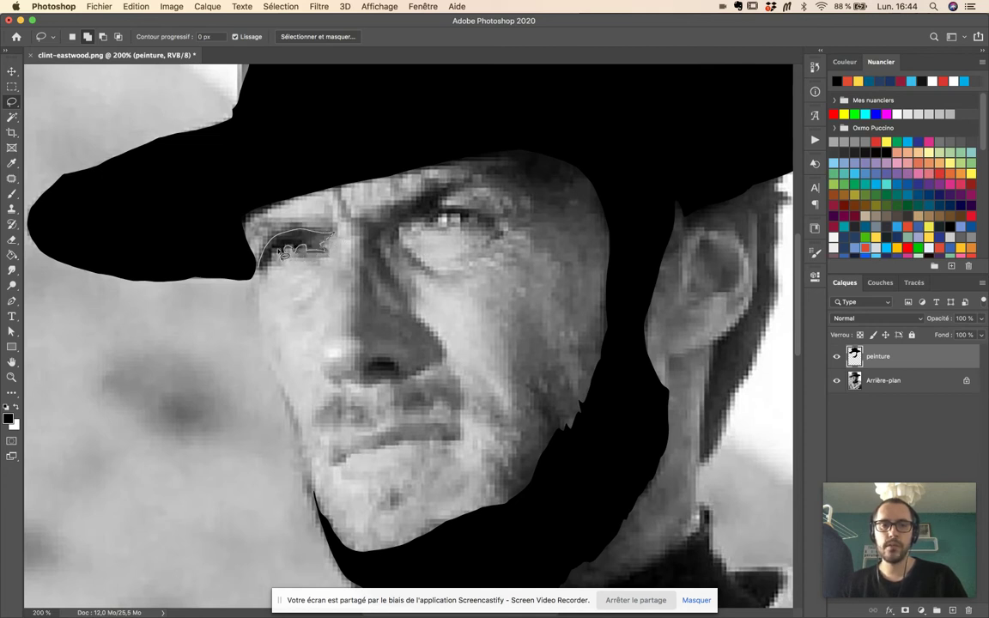
left_click_drag(264, 274, 261, 269)
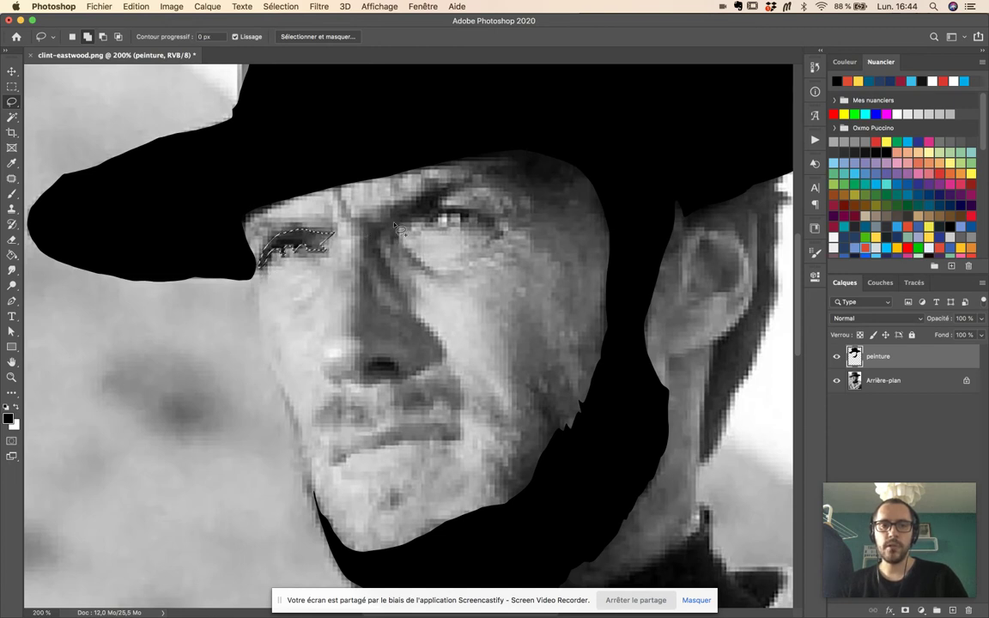
mouse_move(396, 221)
left_mouse_down()
mouse_move(473, 178)
mouse_move(509, 182)
mouse_move(444, 199)
mouse_move(443, 208)
mouse_move(468, 223)
left_mouse_up()
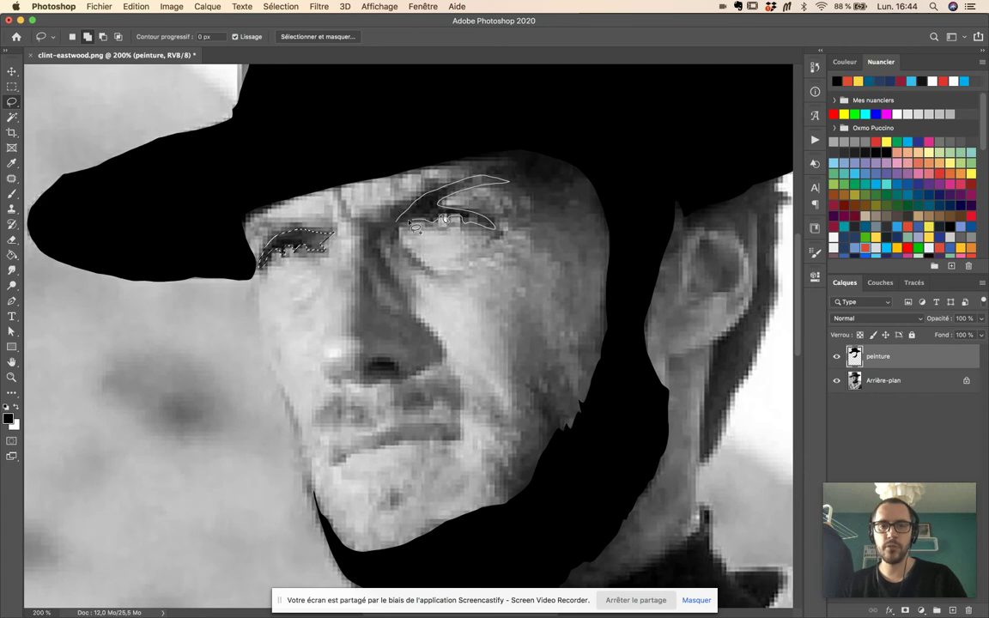
Add the nose shadow, the frown line above it and the hair behind the ear to the selection with the Lasso.
mouse_move(401, 230)
left_mouse_down()
mouse_move(366, 241)
mouse_move(366, 257)
mouse_move(436, 361)
mouse_move(433, 334)
mouse_move(364, 231)
left_mouse_up()
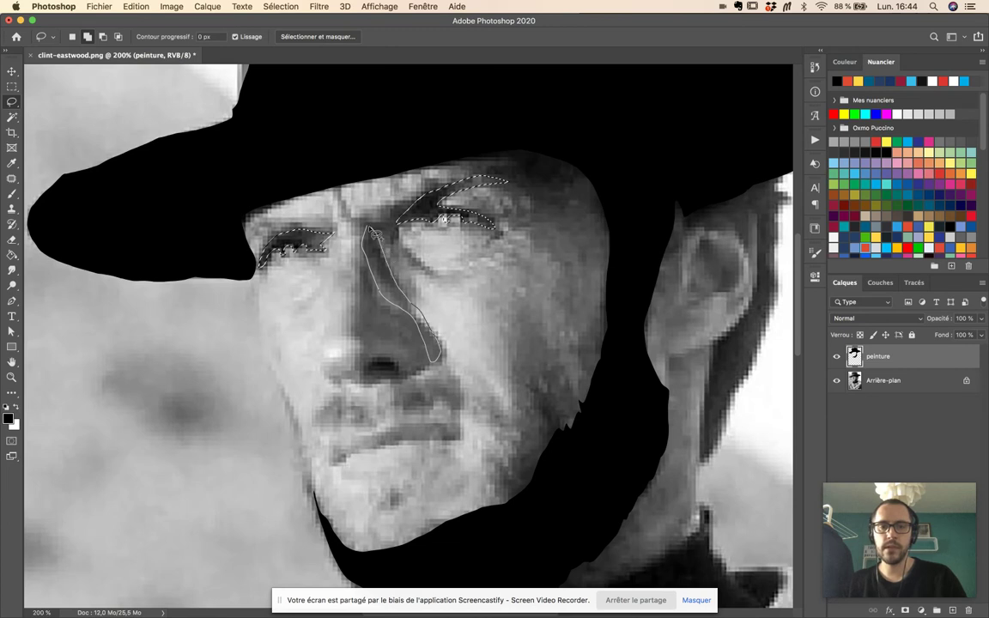
mouse_move(366, 232)
left_mouse_down()
mouse_move(324, 210)
mouse_move(310, 170)
left_mouse_up()
mouse_move(673, 219)
left_mouse_down()
mouse_move(536, 230)
mouse_move(603, 247)
mouse_move(617, 274)
mouse_move(621, 298)
mouse_move(587, 349)
mouse_move(570, 474)
mouse_move(594, 443)
mouse_move(642, 325)
mouse_move(649, 181)
mouse_move(635, 176)
mouse_move(557, 220)
left_mouse_up()
Paint the selected eyes, nose shadow and hair solid black on the "peinture" layer, and briefly hide the "Arrière-plan" layer to check the shape.
left_click(516, 276, "alt")
left_click(517, 278, "alt")
key("b")
mouse_move(364, 232)
left_mouse_down()
mouse_move(386, 270)
mouse_move(376, 244)
mouse_move(424, 223)
left_mouse_up()
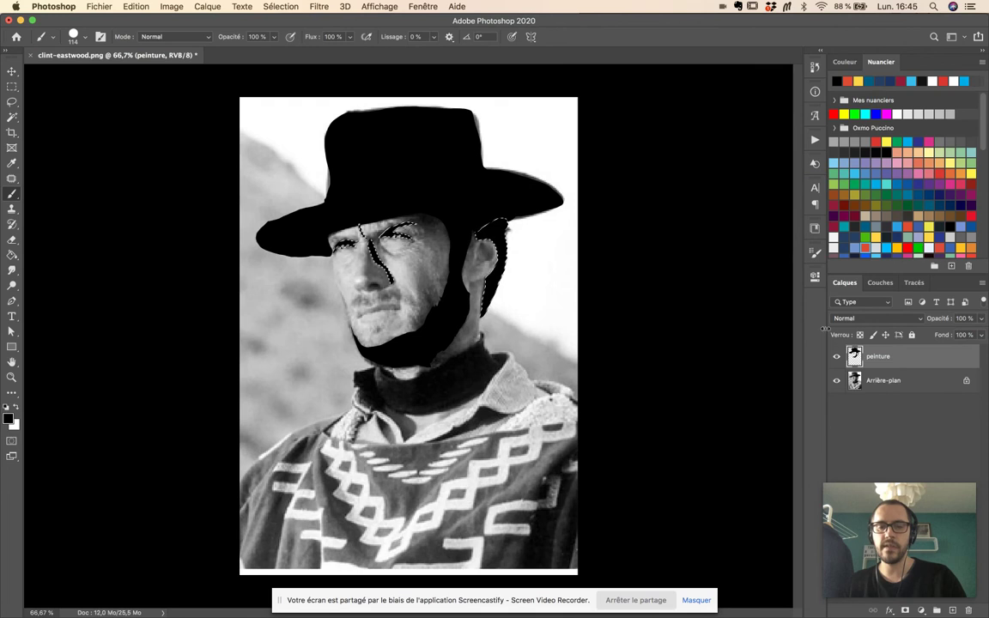
left_click(837, 380)
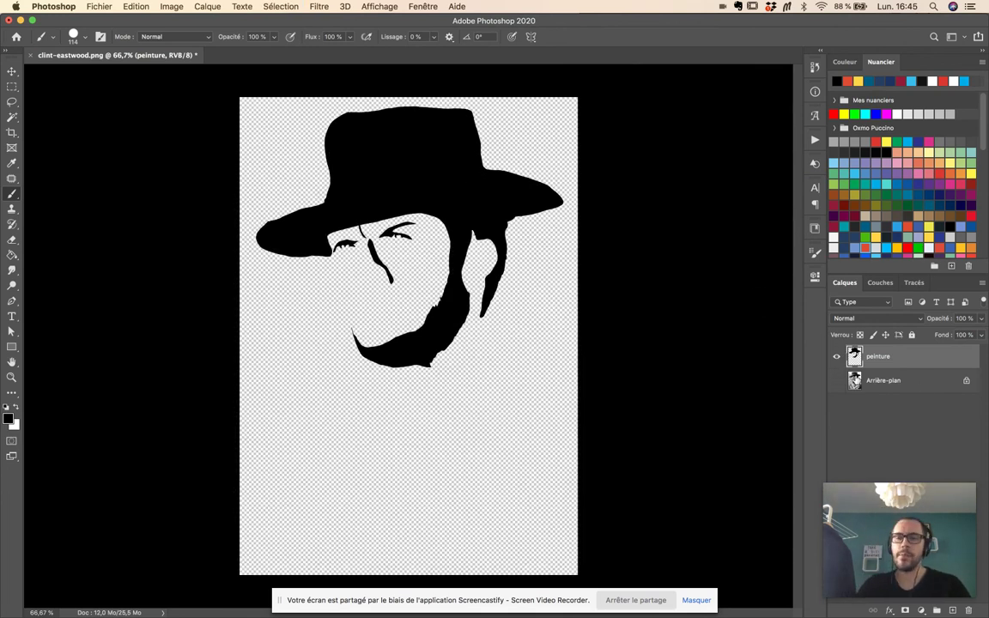
left_click(837, 381)
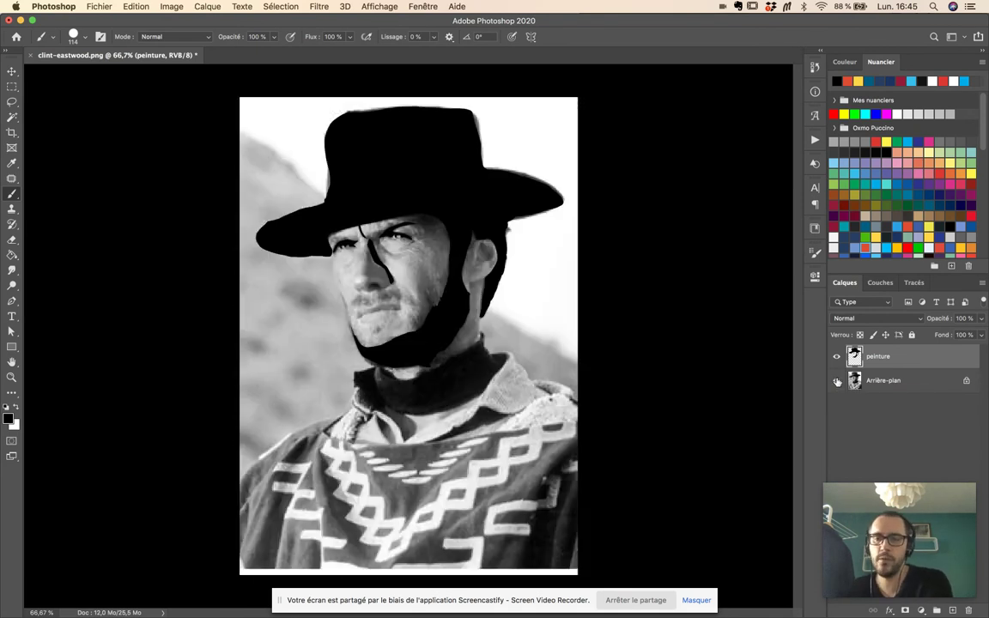
Select the dark shadow inside the ear with the Lasso.
scroll(437, 259, "up", 1)
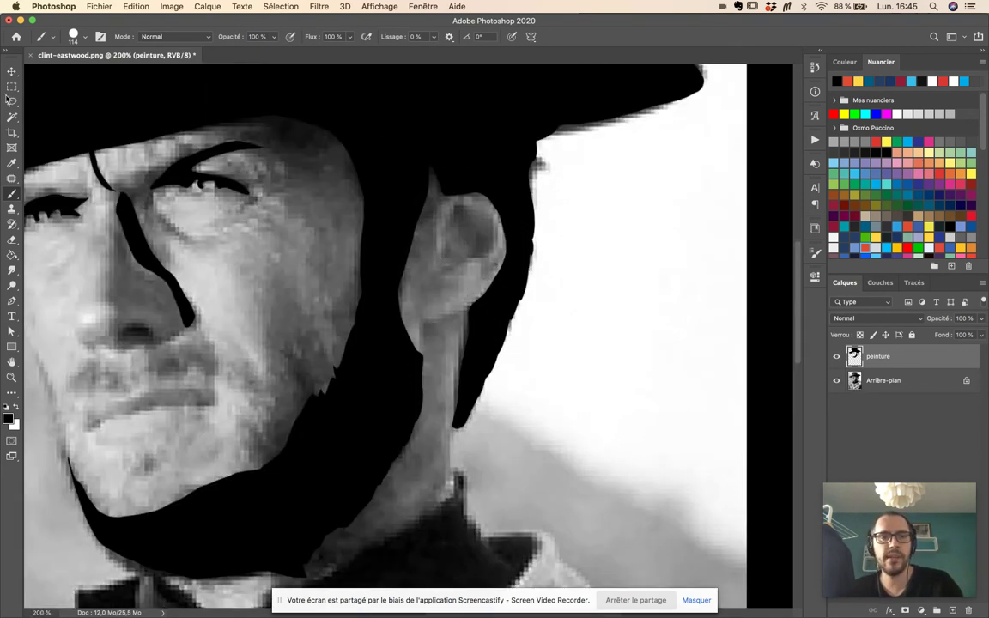
key("l")
left_click_drag(455, 211, 442, 246)
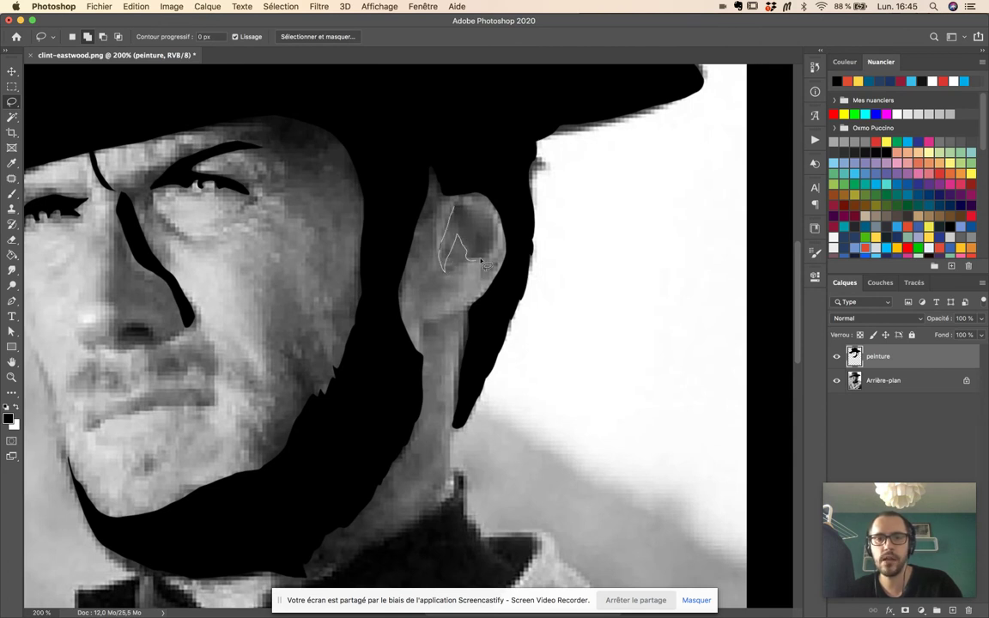
left_click_drag(478, 213, 475, 215)
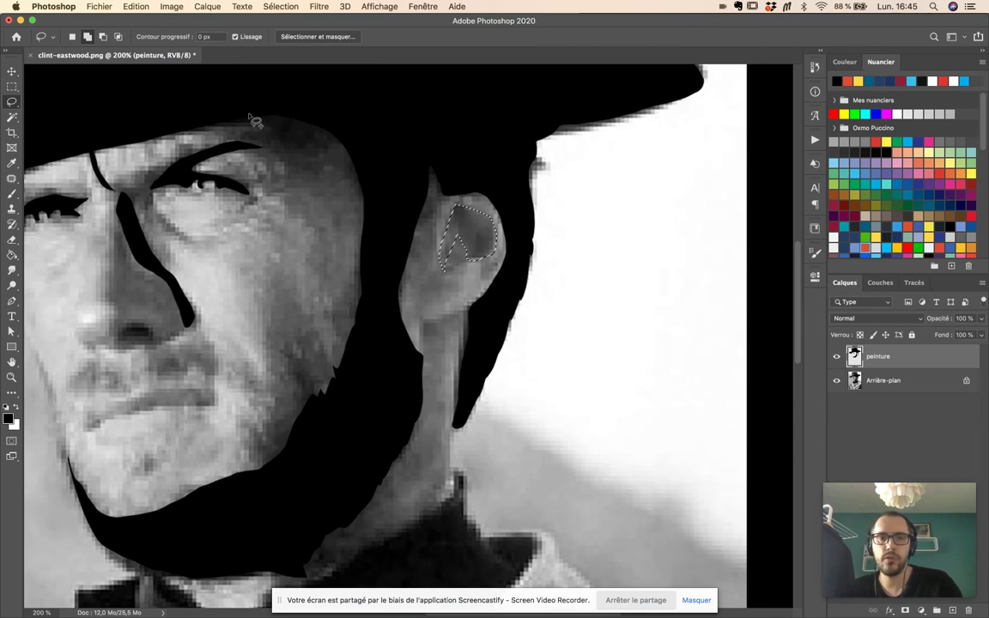
Add the temple shadow under the brim, the narrow cheek shadow and the mouth line to the selection with the Lasso.
mouse_move(249, 113)
left_mouse_down()
mouse_move(279, 155)
mouse_move(330, 165)
mouse_move(348, 144)
mouse_move(312, 110)
mouse_move(251, 110)
left_mouse_up()
left_click_drag(331, 217, 404, 170)
mouse_move(359, 299)
left_mouse_down()
mouse_move(376, 363)
mouse_move(391, 346)
mouse_move(361, 301)
left_mouse_up()
scroll(409, 316, "left", 5)
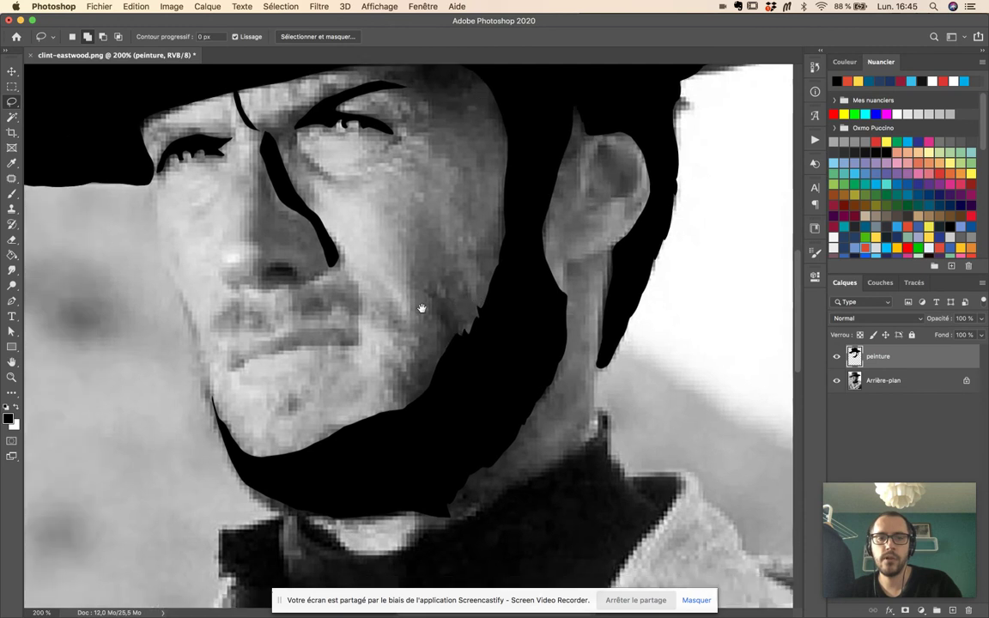
left_click_drag(297, 356, 395, 325)
left_click_drag(315, 337, 296, 353)
Add the dark neck scarf below the beard, including its hanging end, to the selection with the Lasso.
scroll(325, 325, "down", 3)
scroll(325, 325, "right", 2)
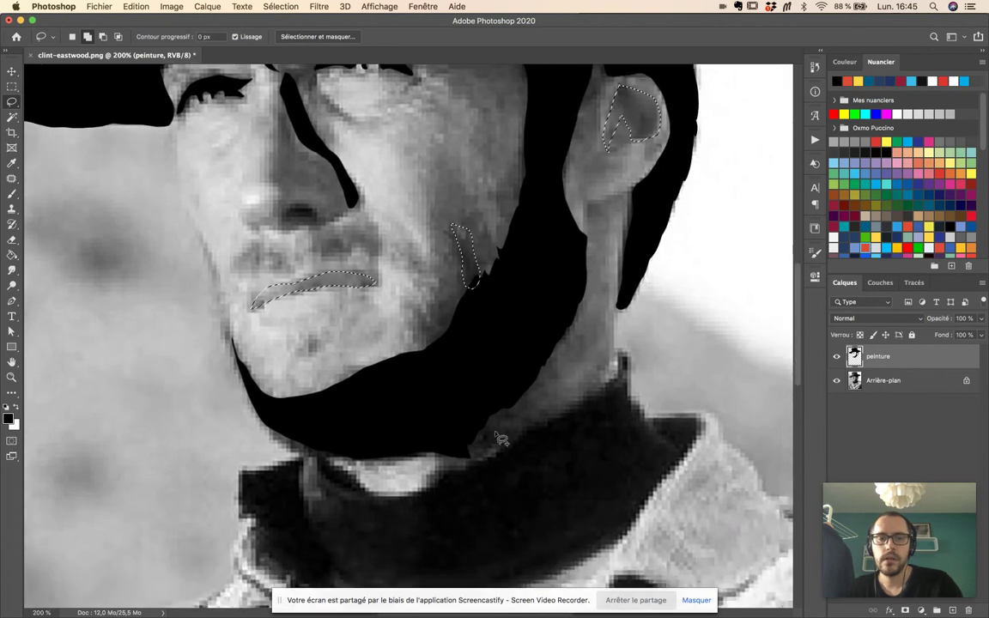
mouse_move(465, 448)
left_mouse_down()
mouse_move(489, 454)
mouse_move(607, 396)
mouse_move(621, 360)
left_mouse_up()
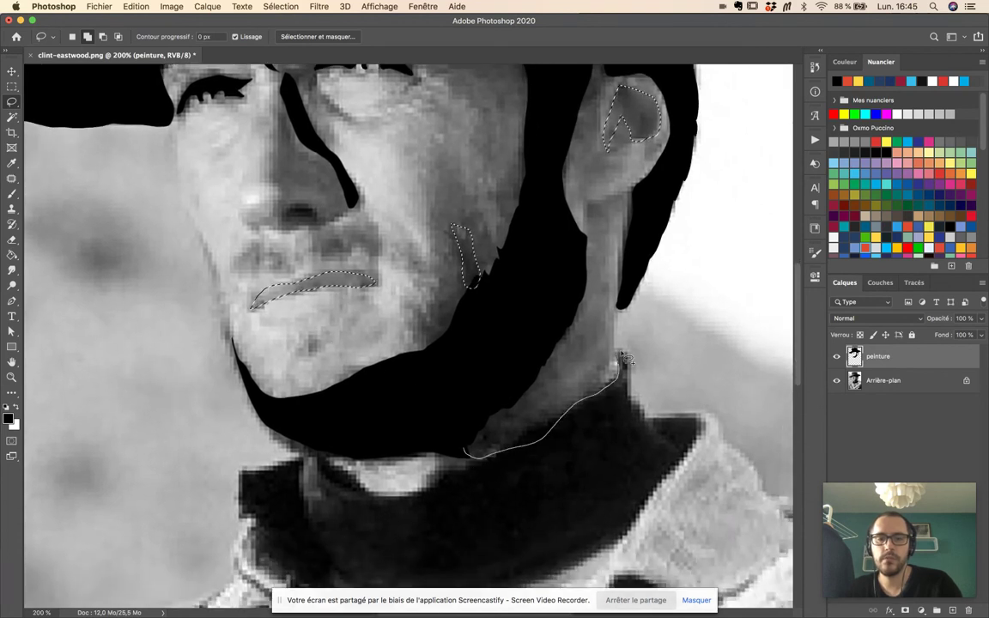
mouse_move(639, 402)
left_mouse_down()
mouse_move(699, 421)
mouse_move(654, 489)
mouse_move(586, 558)
mouse_move(629, 393)
mouse_move(641, 400)
mouse_move(537, 437)
mouse_move(415, 432)
mouse_move(472, 464)
mouse_move(464, 500)
mouse_move(419, 526)
mouse_move(415, 466)
mouse_move(380, 439)
mouse_move(331, 423)
mouse_move(282, 334)
mouse_move(285, 315)
mouse_move(319, 313)
mouse_move(357, 290)
mouse_move(408, 329)
mouse_move(443, 335)
mouse_move(544, 306)
mouse_move(590, 315)
left_mouse_up()
Paint the selected ear, face shadows, mouth and scarf black with the 114 px brush, and hide the "Arrière-plan" layer to check the portrait.
key("super+minus")
key("super+minus")
key("b")
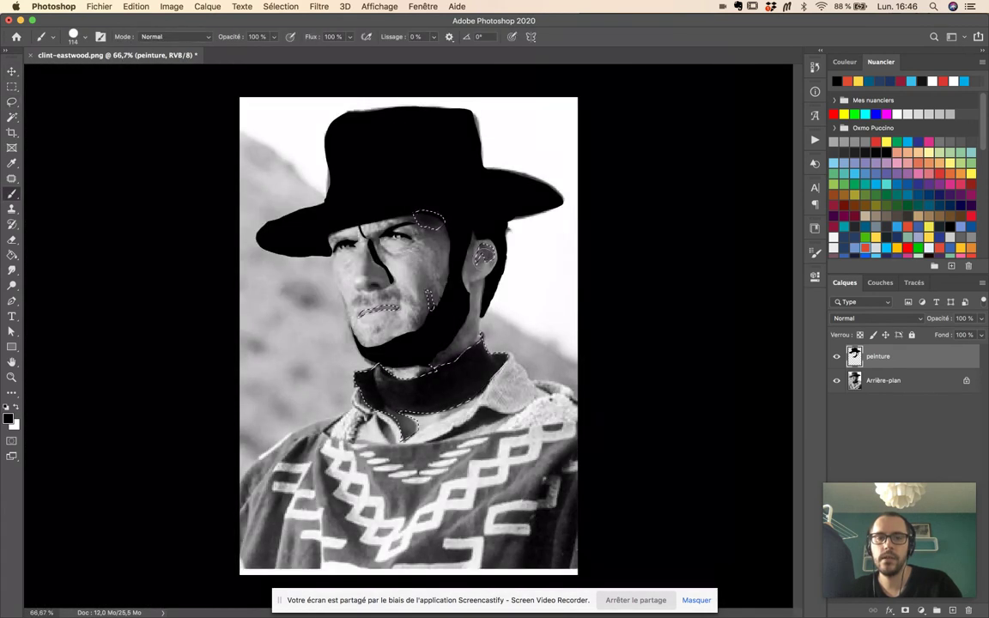
left_click_drag(429, 215, 436, 222)
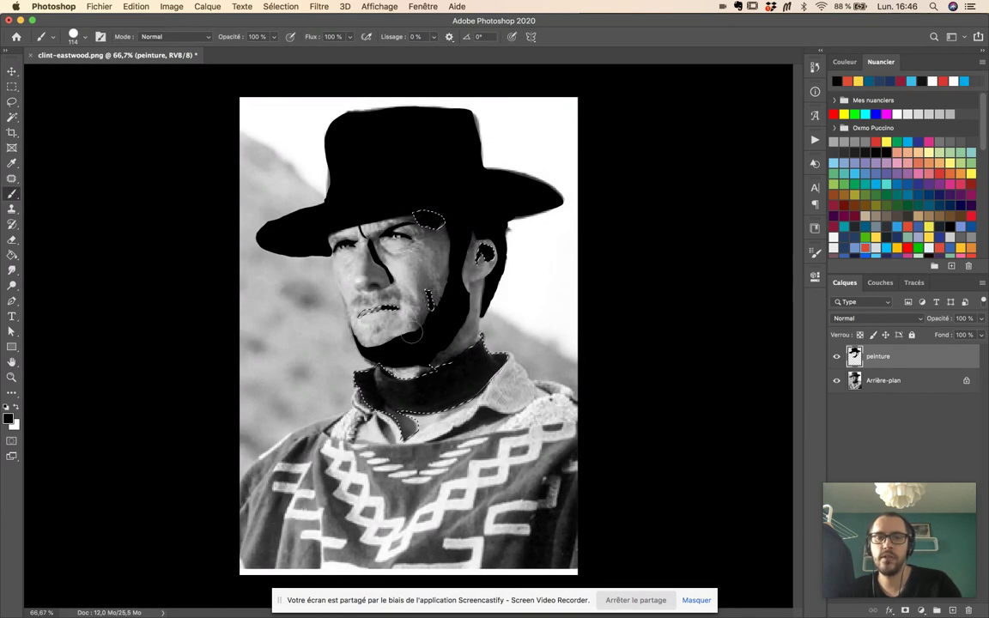
mouse_move(474, 364)
left_mouse_down()
mouse_move(380, 376)
mouse_move(456, 360)
mouse_move(389, 411)
mouse_move(387, 440)
left_mouse_up()
left_click_drag(402, 363, 495, 361)
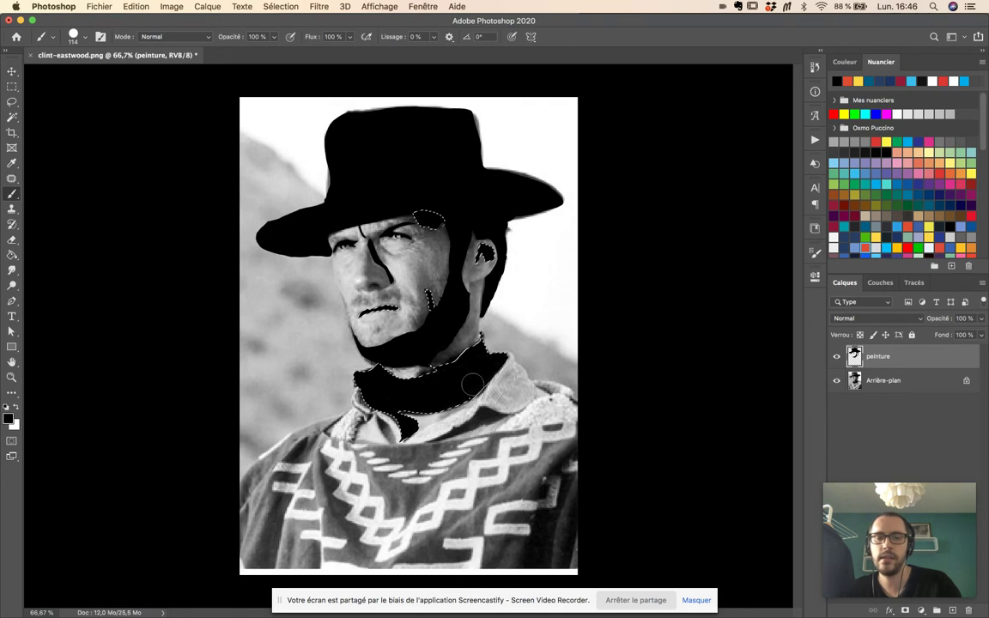
key("ctrl+d")
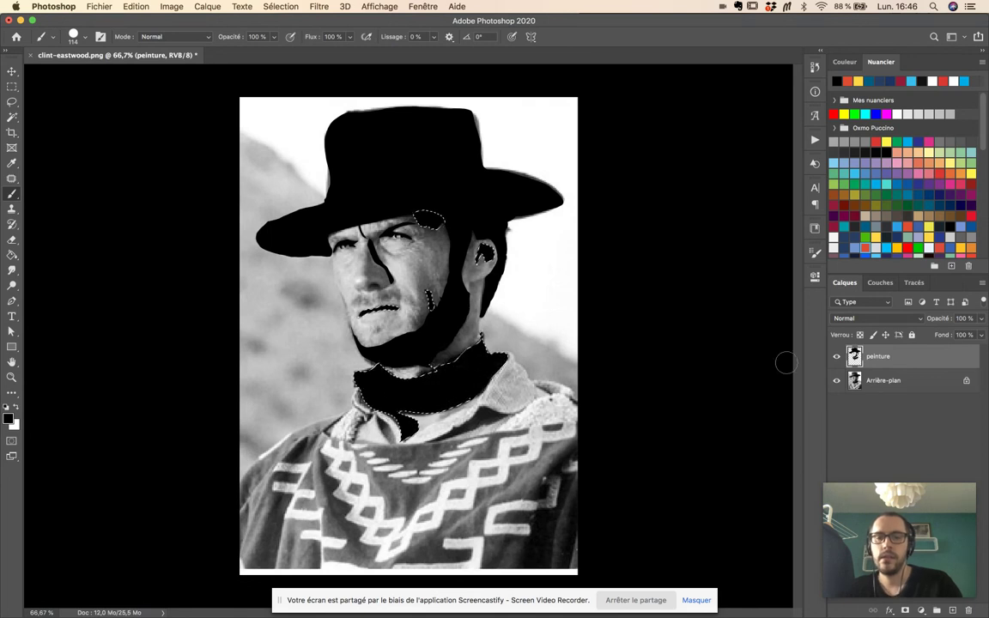
left_click(837, 380)
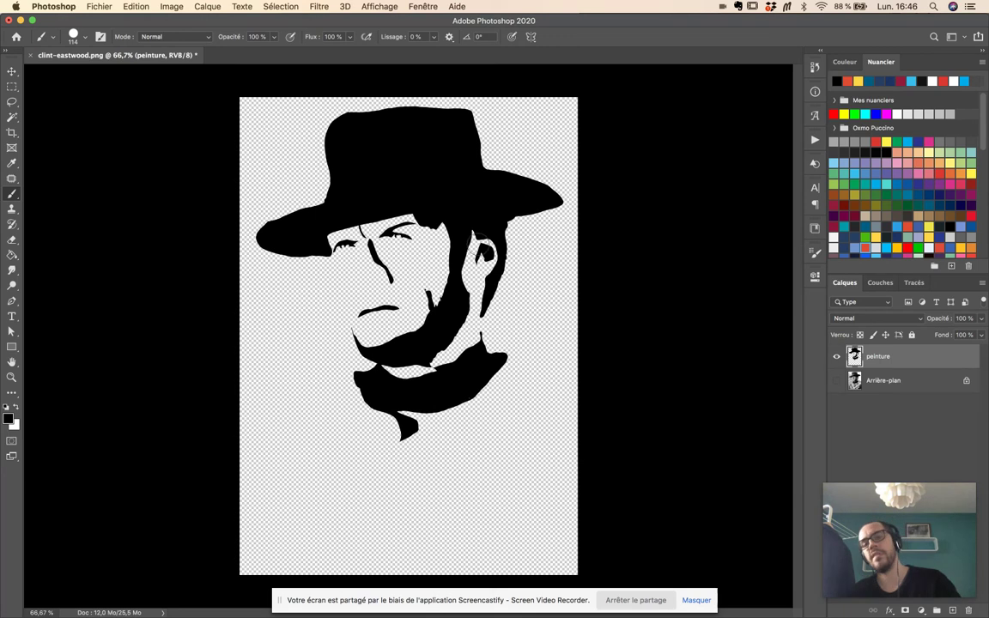